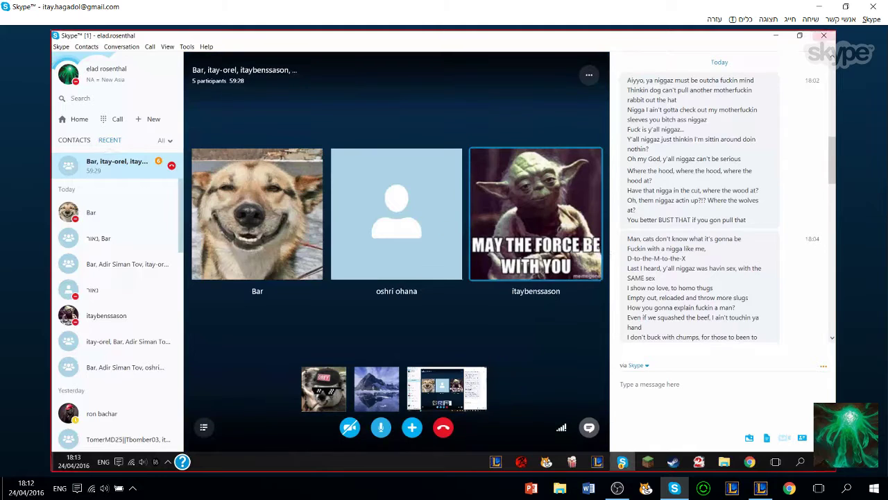
Step: Share the screen, then open the Hextech chest and add the Marble Malphite shard to loot
click(825, 36)
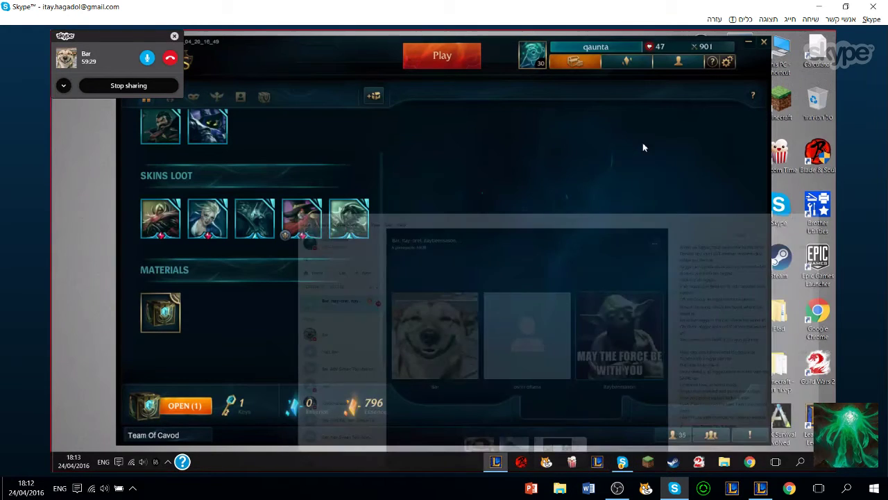
click(570, 405)
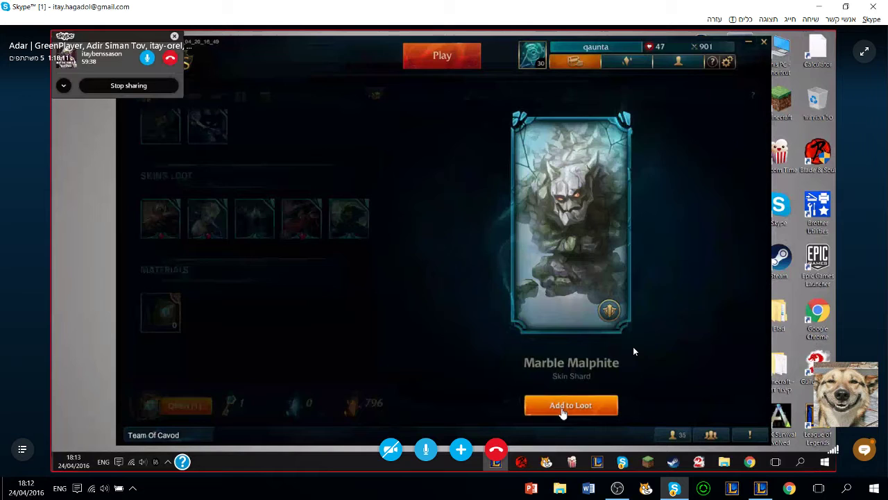
click(562, 408)
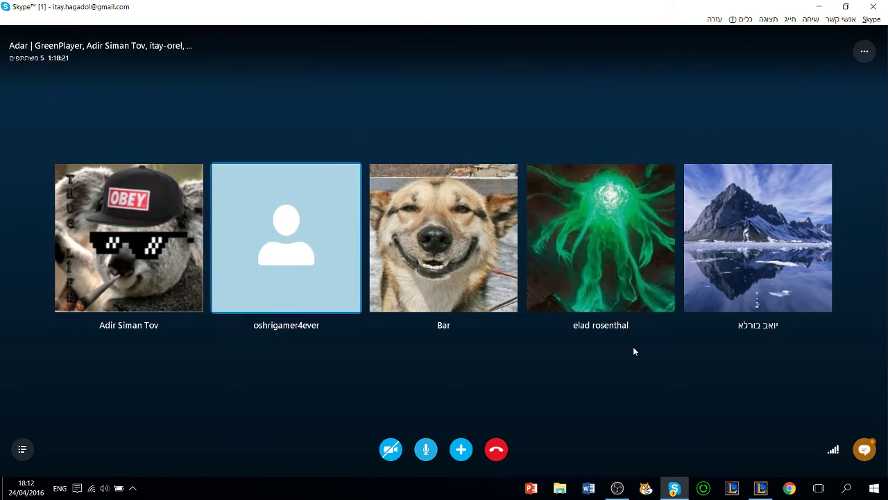
Step: Open the group call's chat, then close it to return to the call
click(864, 449)
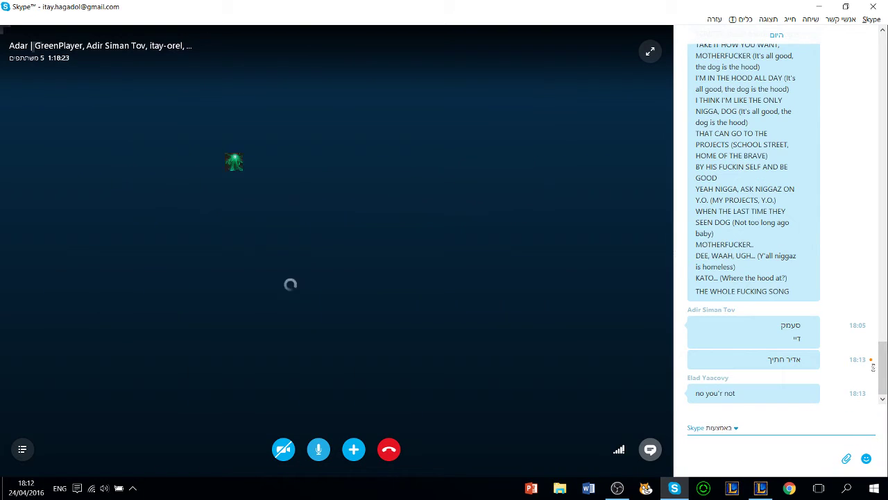
click(650, 449)
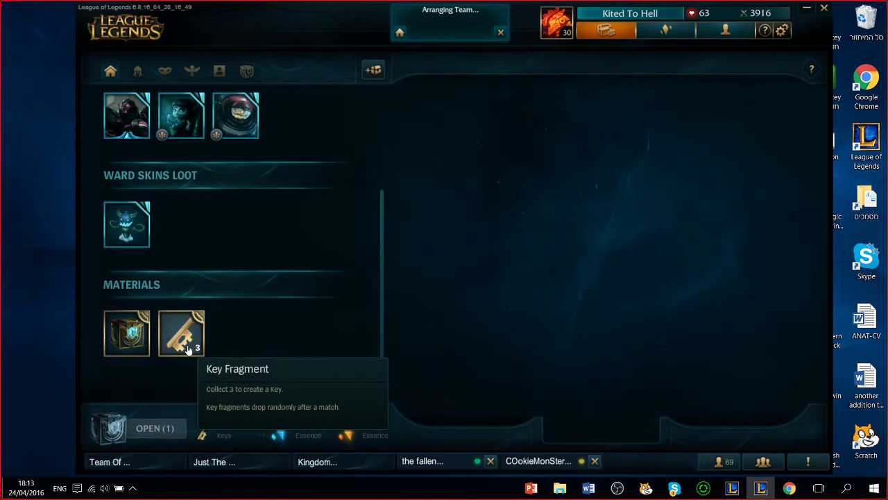
Step: Forge the three Key Fragments into a Hextech Key using the Key Fragment tile
click(182, 335)
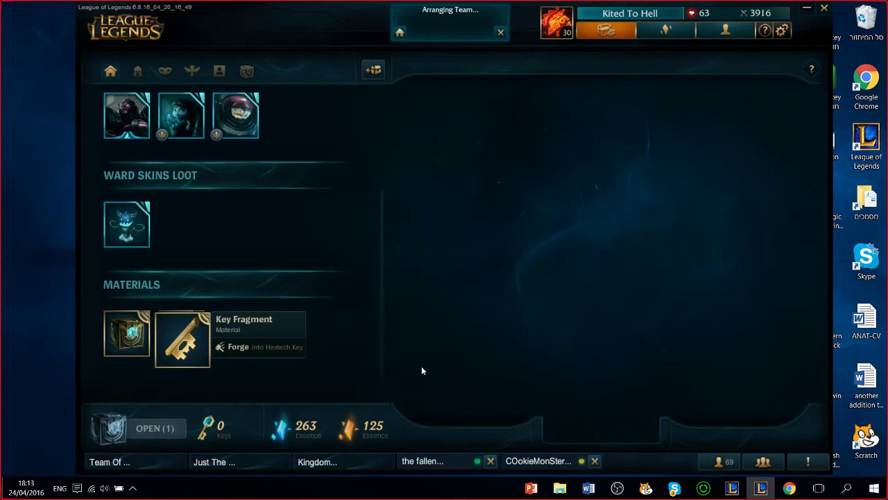
click(239, 347)
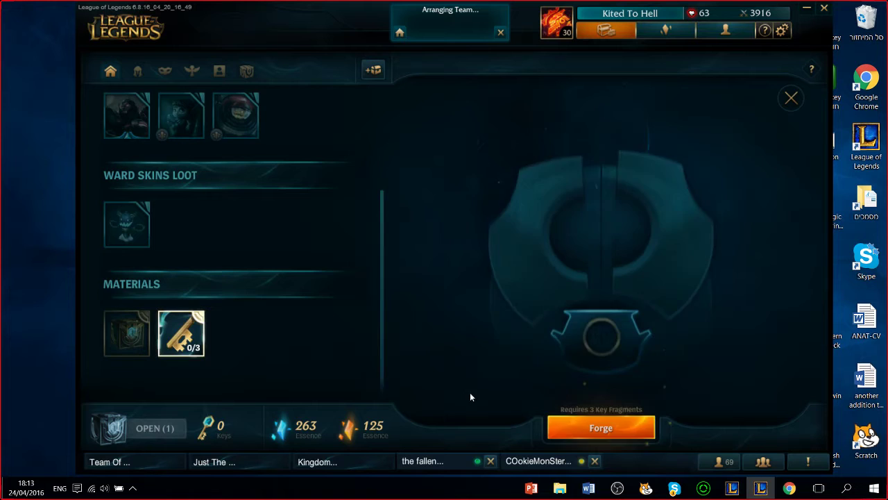
click(601, 427)
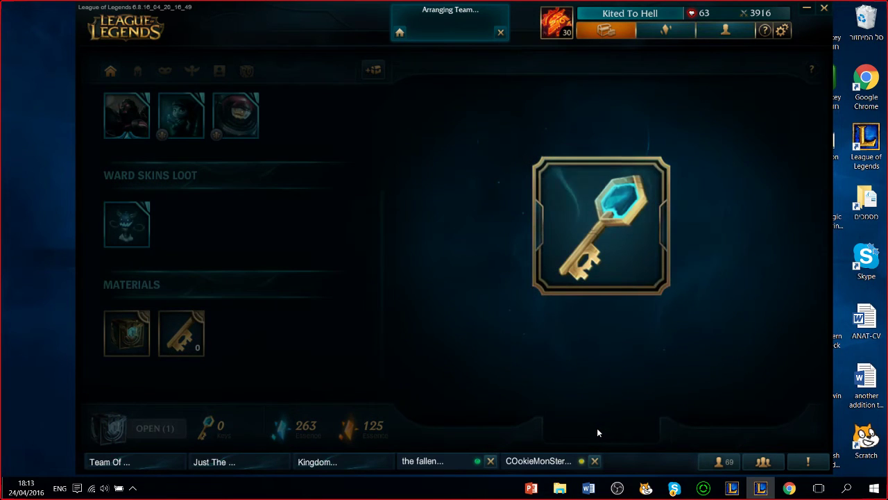
Step: Add the forged Hextech Key to loot and open the Hextech Chest with it
click(599, 428)
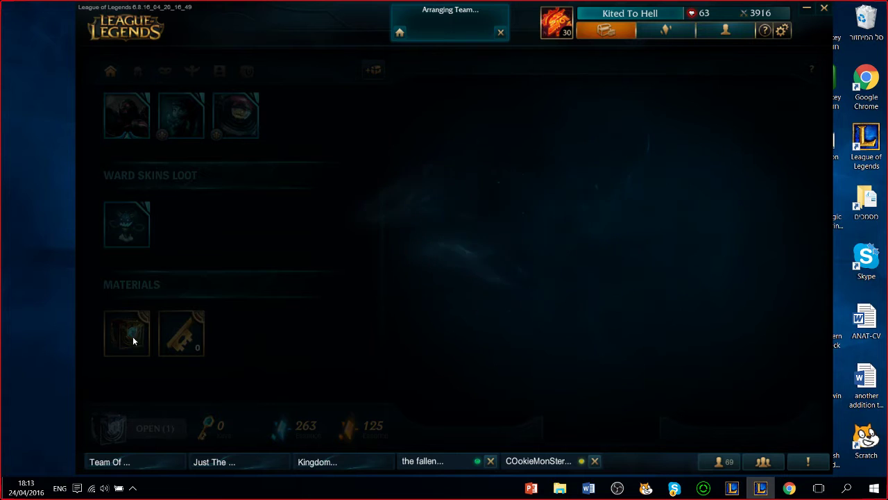
click(127, 333)
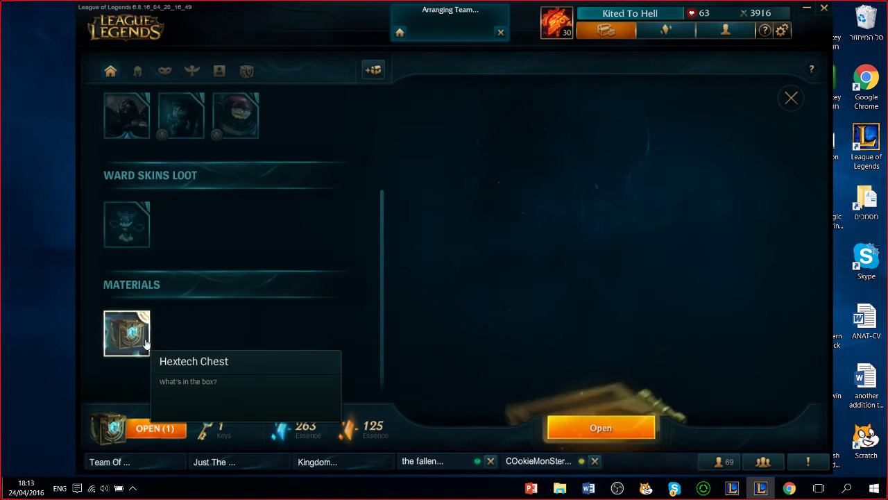
click(601, 428)
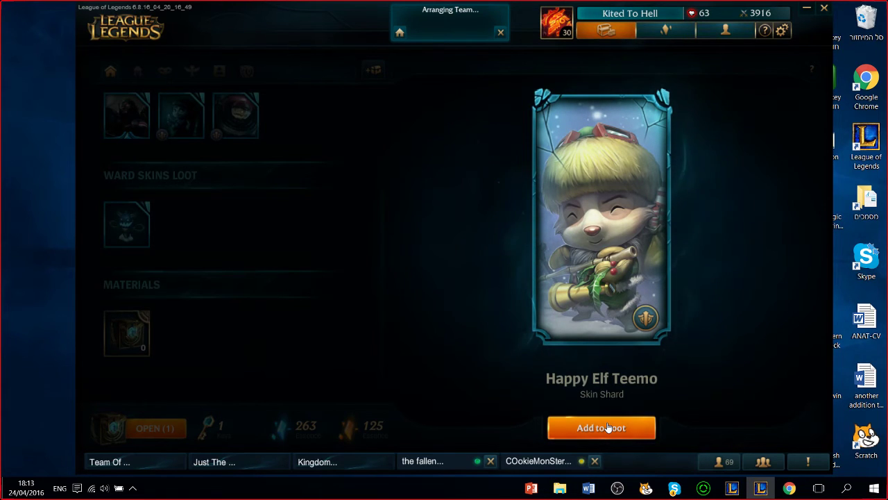
Step: Switch to OBS and back, then add the Happy Elf Teemo skin shard to loot
key(alt+Tab)
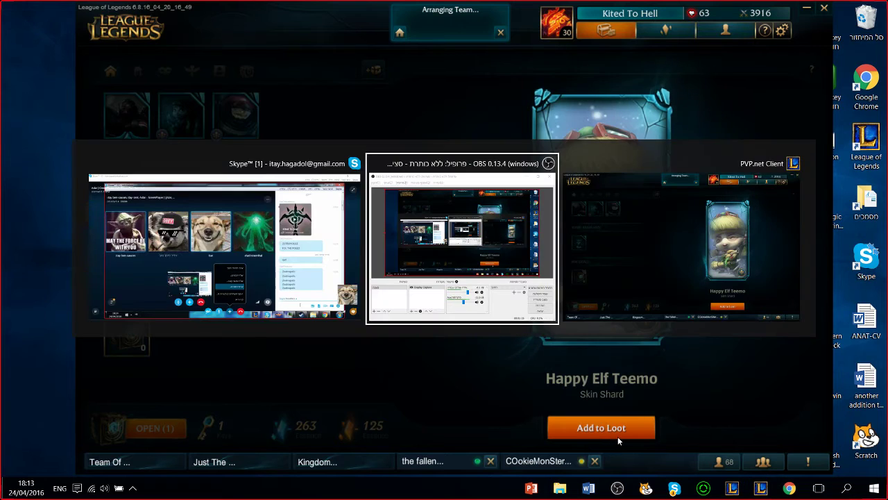
key(alt+Tab)
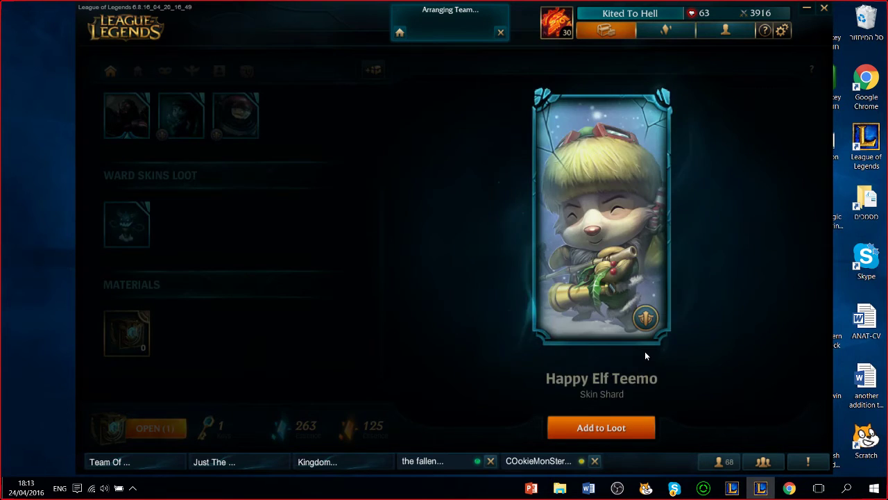
key(alt+Tab)
key(alt+Tab)
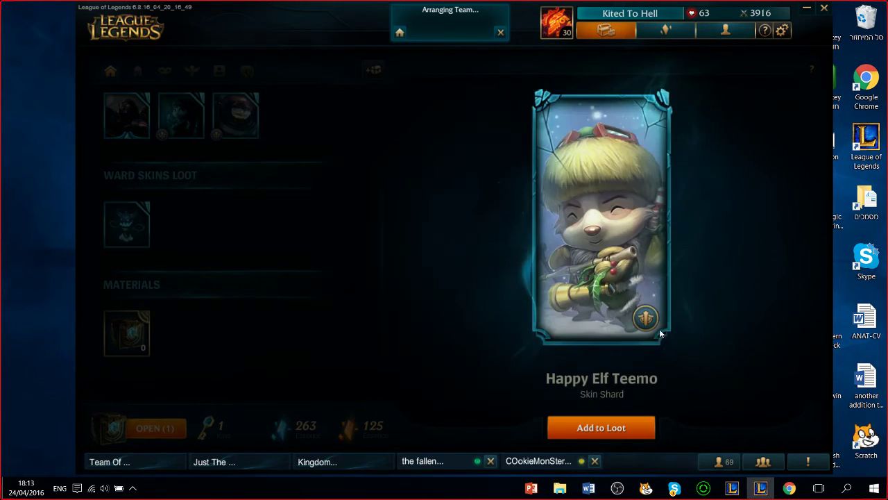
key(alt+Tab)
key(alt+Tab)
click(628, 420)
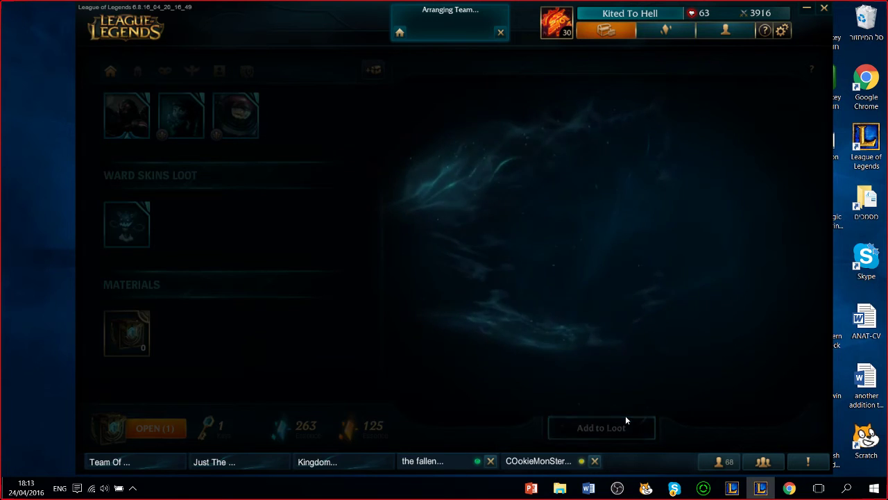
Step: Filter loot to Skins, inspect the Happy Elf Teemo shard's actions, then show All Loot Items
key(alt+Tab)
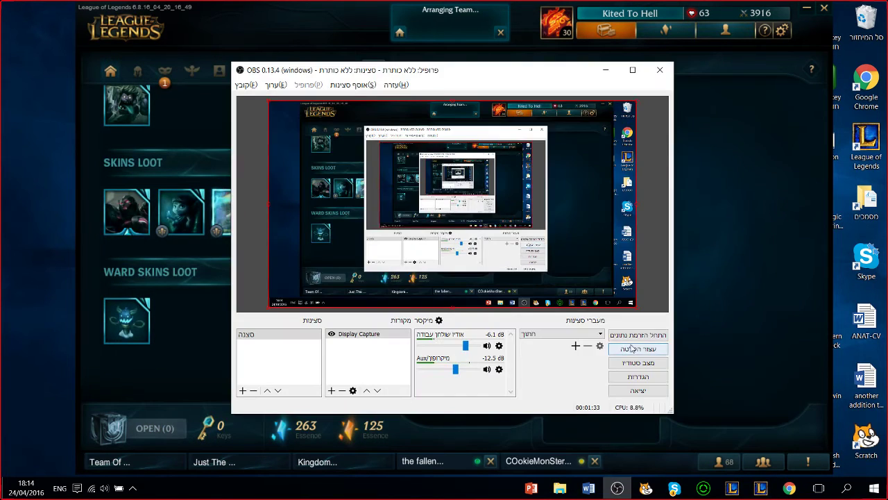
key(alt+Tab)
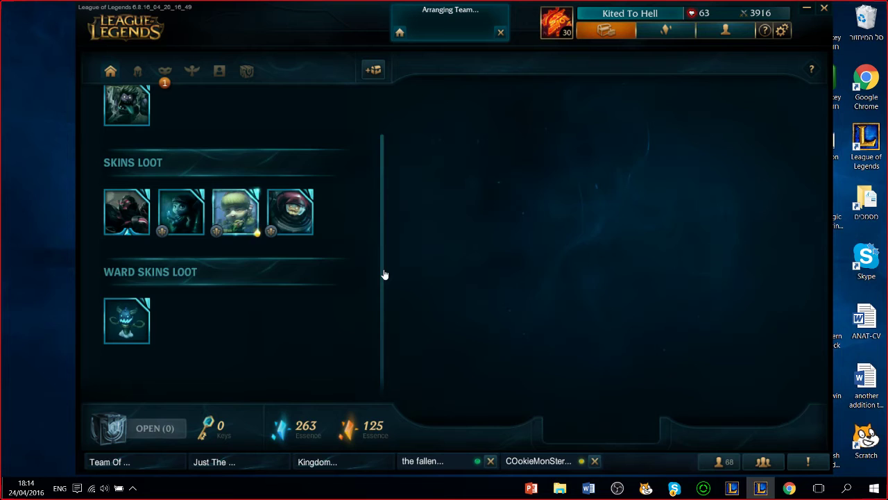
scroll(385, 274, up, 3)
click(164, 71)
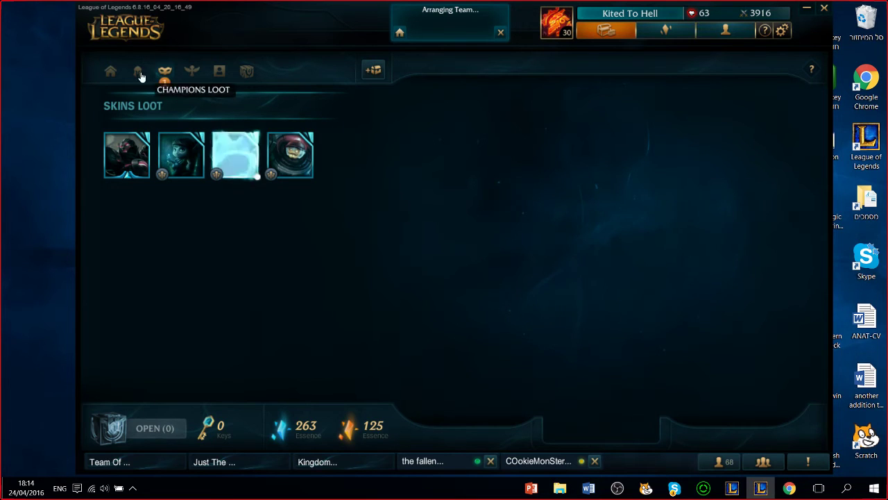
click(240, 146)
click(224, 113)
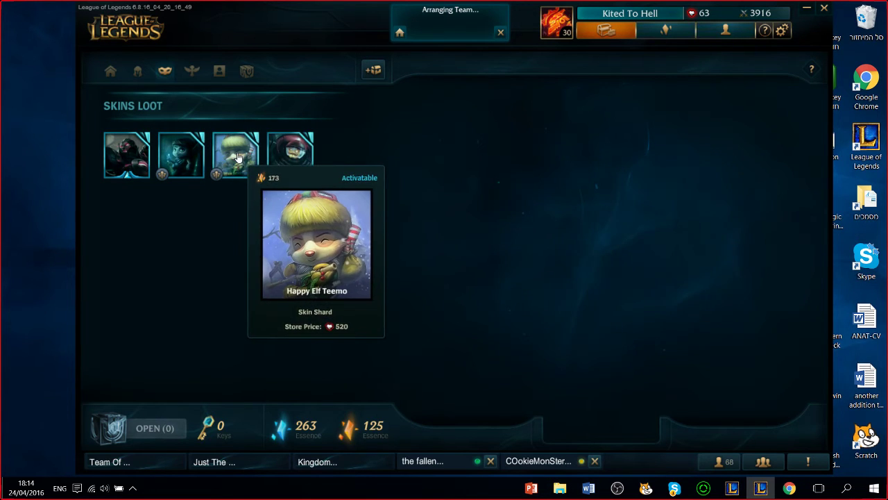
click(111, 71)
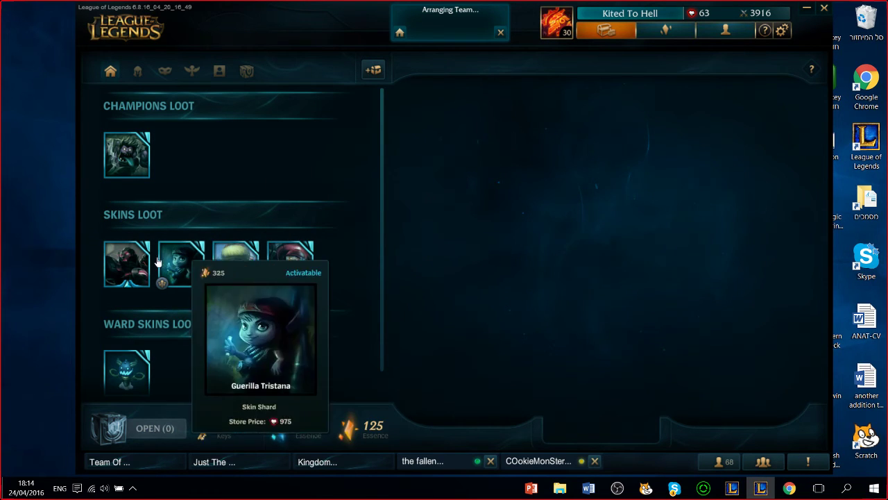
key(alt+Tab)
key(alt+Tab)
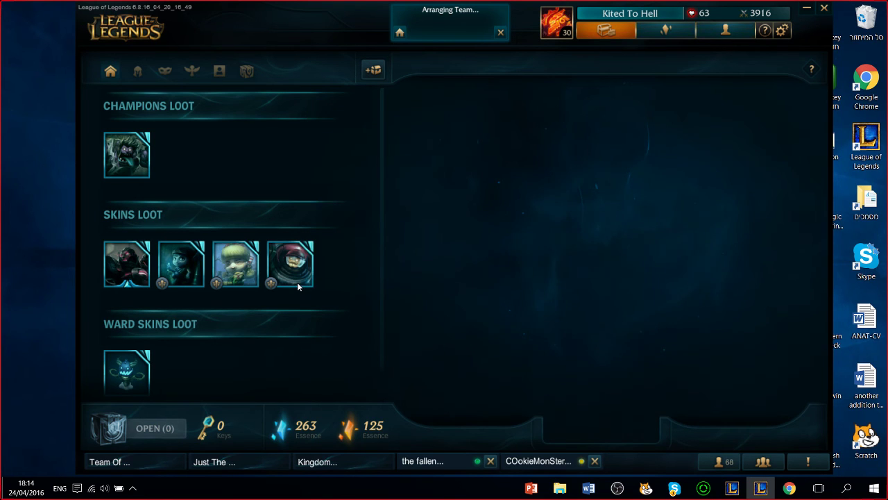
Step: Bring the OBS Studio window to the front with Alt+Tab
key(alt+Tab)
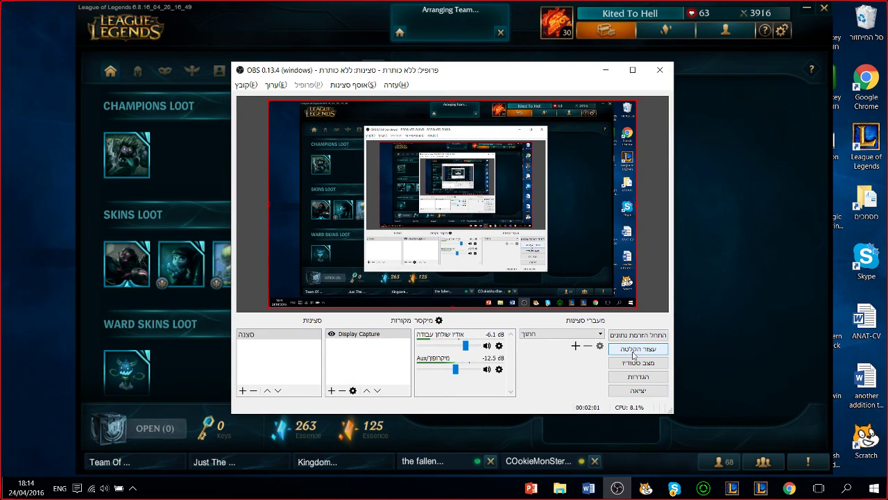